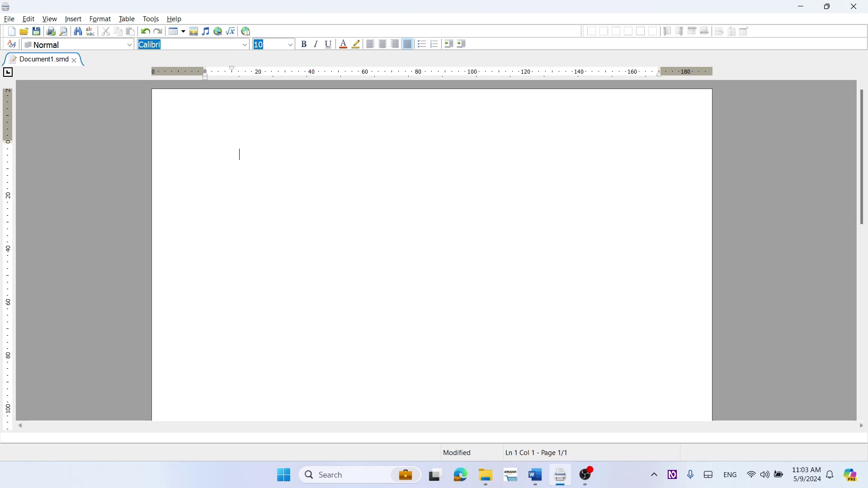
Open the equation editor and insert the stacked a/b sample from the Fractions section into the expression
key("ctrl+shift+e")
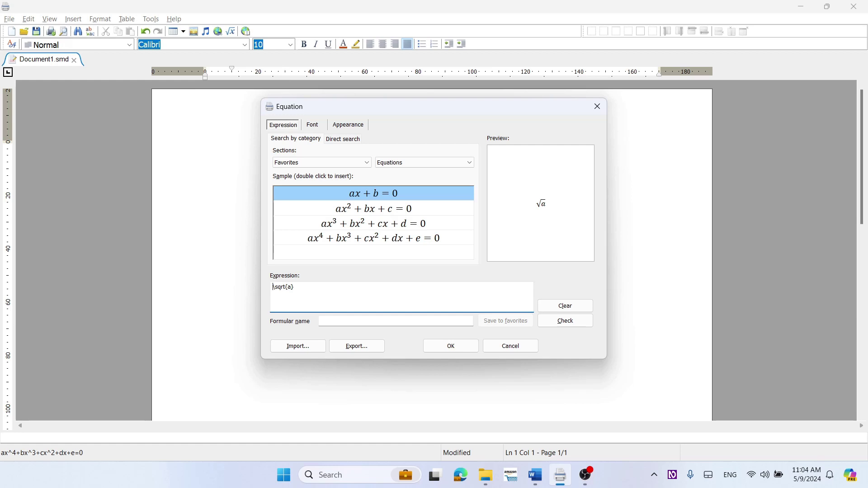
key("ctrl+Tab")
key("ctrl+Tab")
key("ctrl+shift+Tab")
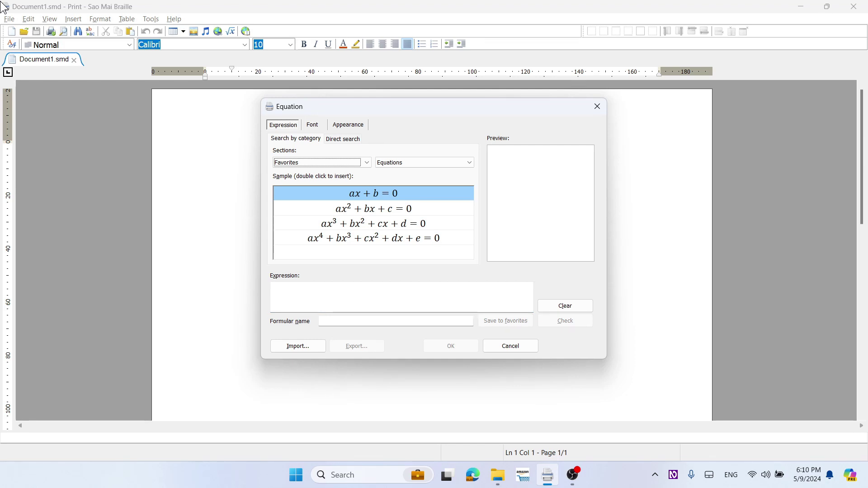
key("Down")
key("Down")
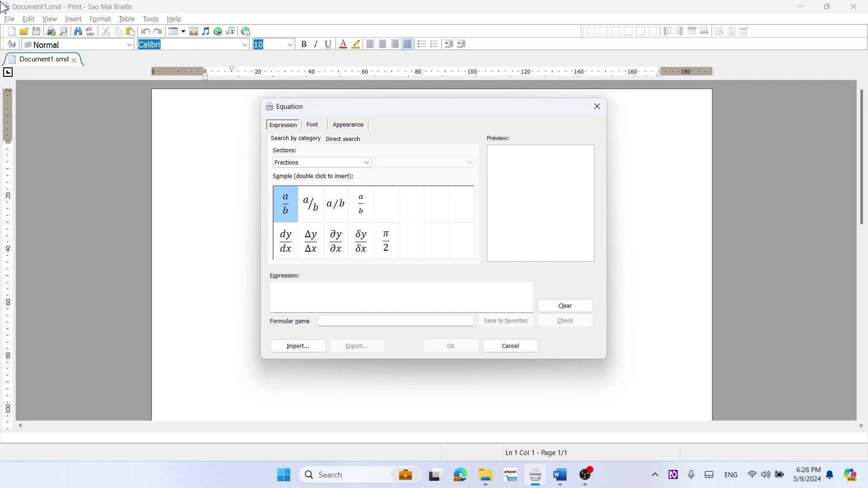
key("Return")
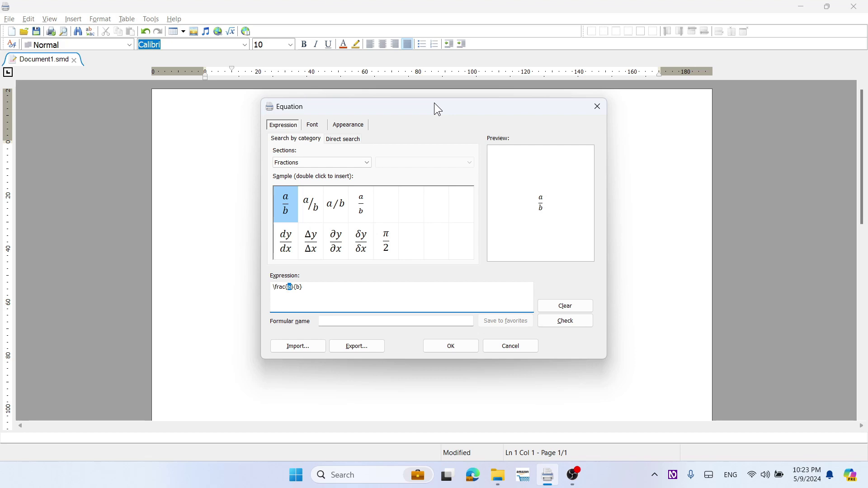
Search directly for "root" and insert "squared root a" in place of the fraction's numerator
key("ctrl+Tab")
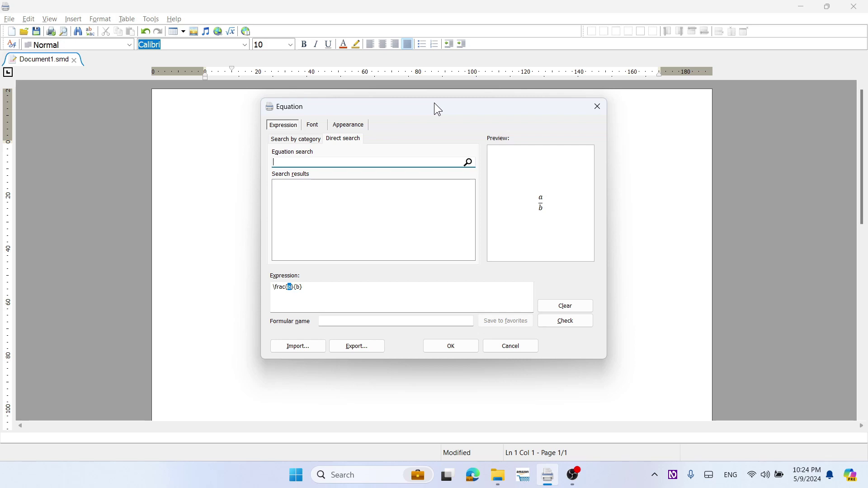
type("root")
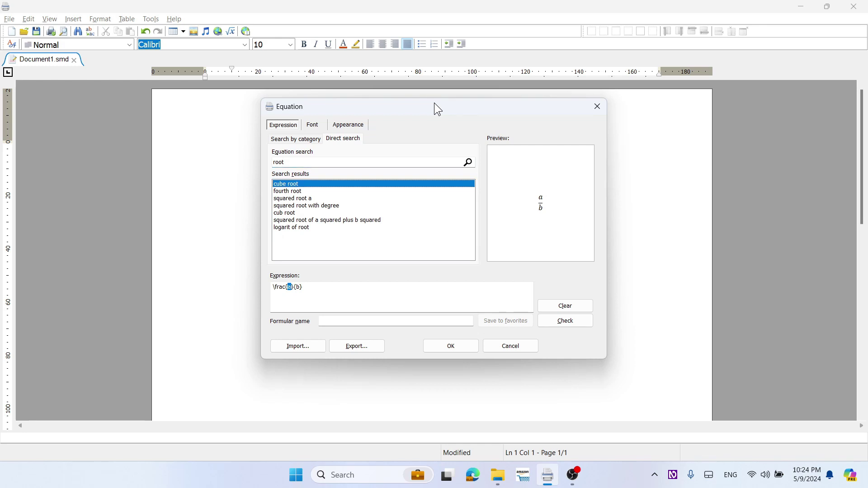
key("Down")
key("Down")
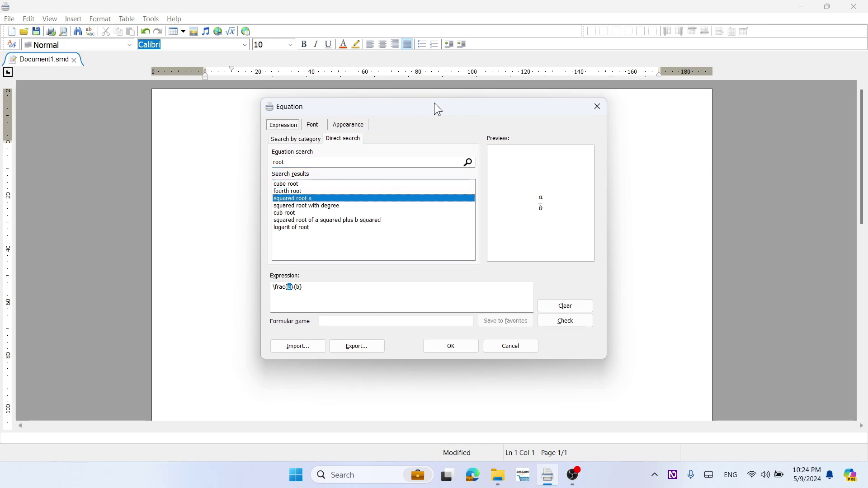
key("Return")
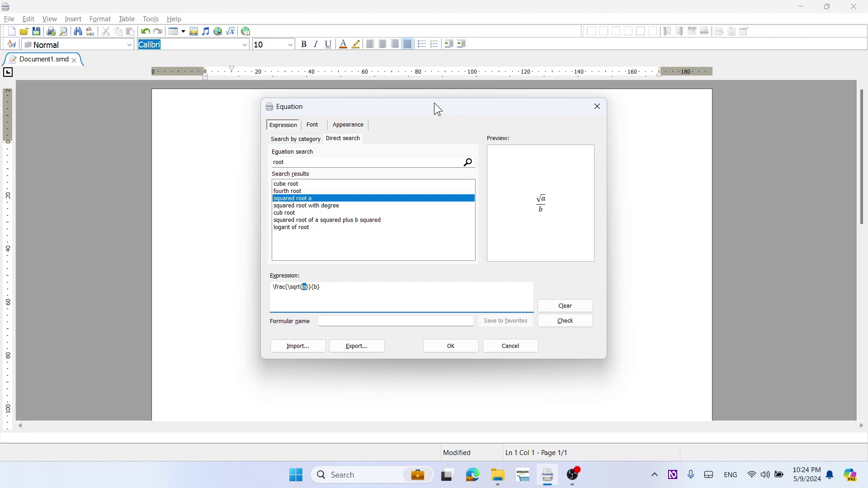
Replace the placeholder under the root with x and the denominator with 4, giving \frac{\sqrt{x}}{4}
key("Left")
key("Delete")
type("x")
key("BackSpace")
type("4")
Check the expression's correctness and insert the equation into the document
key("alt+c")
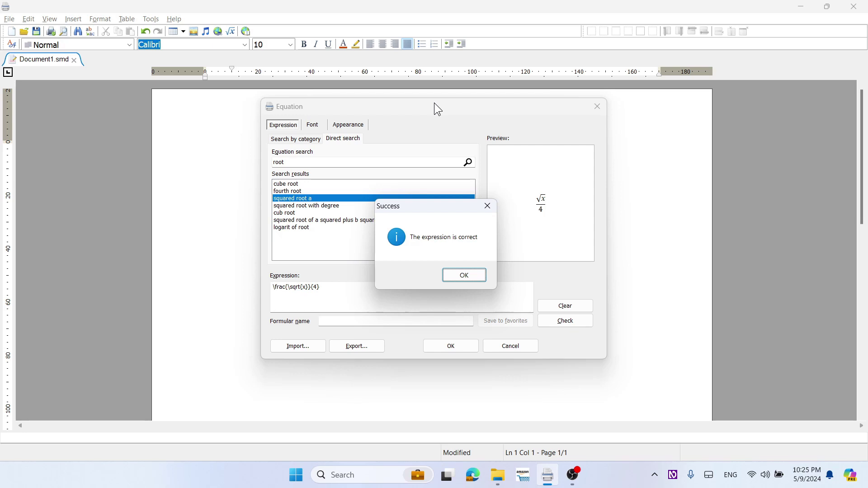
key("Return")
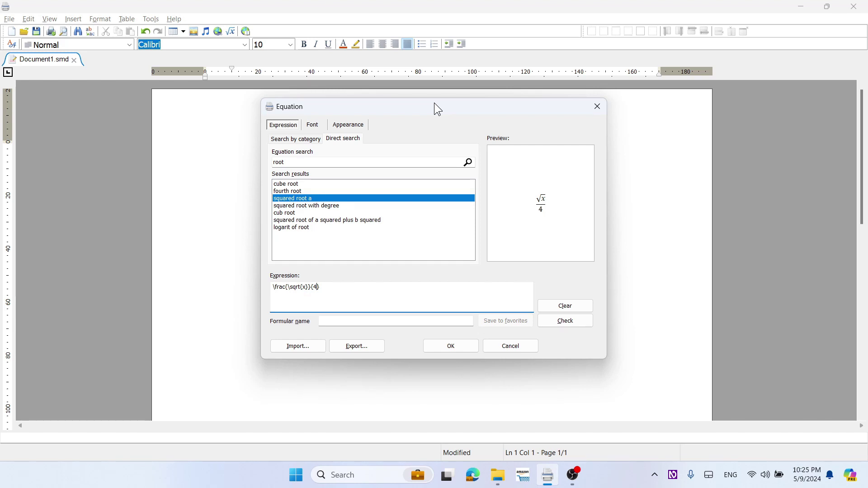
key("Tab")
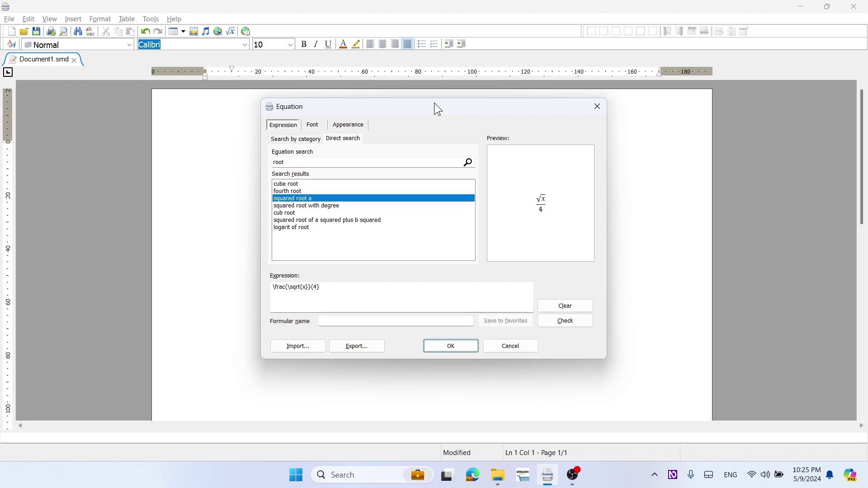
key("Return")
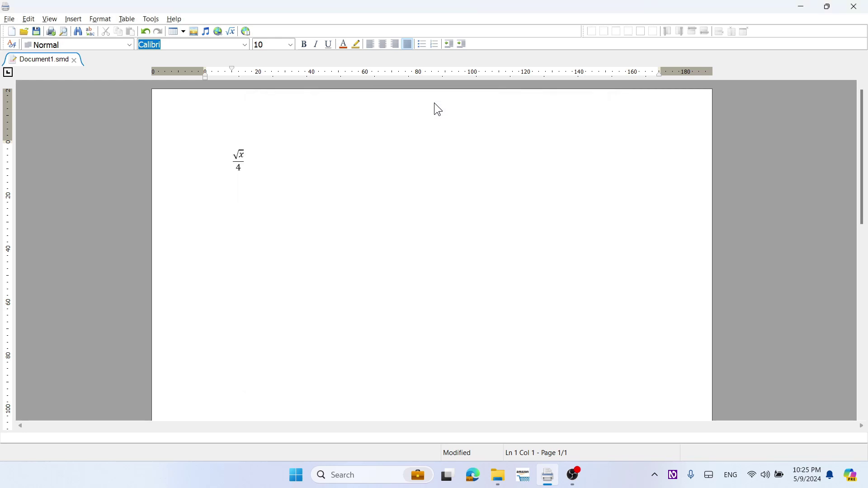
Reopen the inserted equation in the equation editor
key("Left")
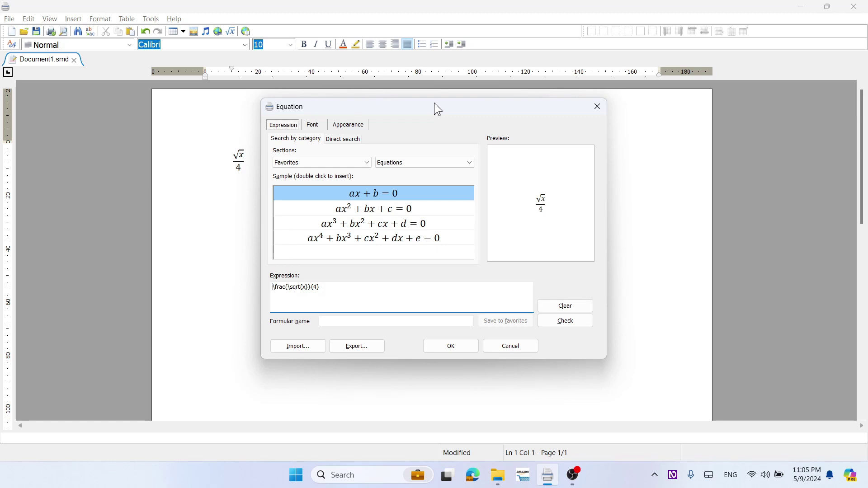
key("Return")
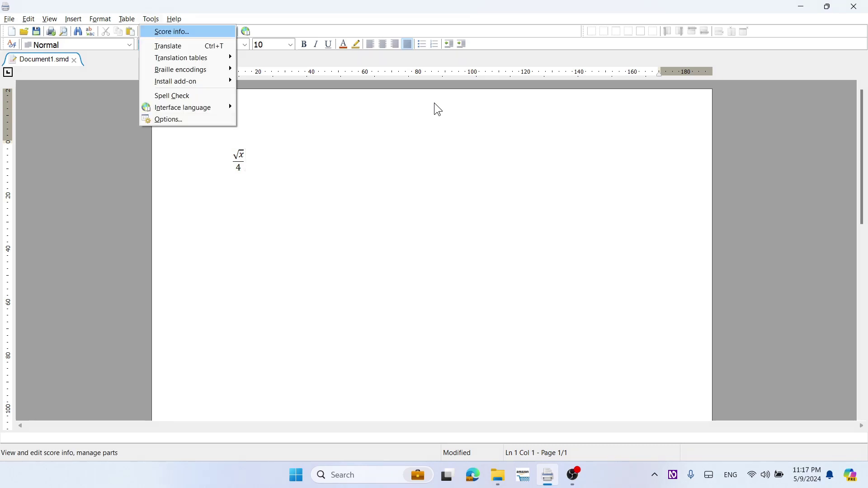
Examine the "Read image and math contents" setting in the general options, and leave the options without changes
key("Up")
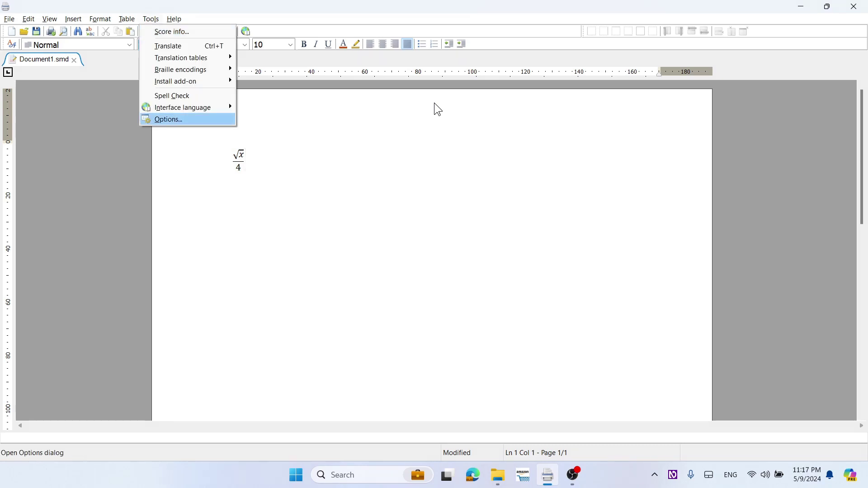
key("Return")
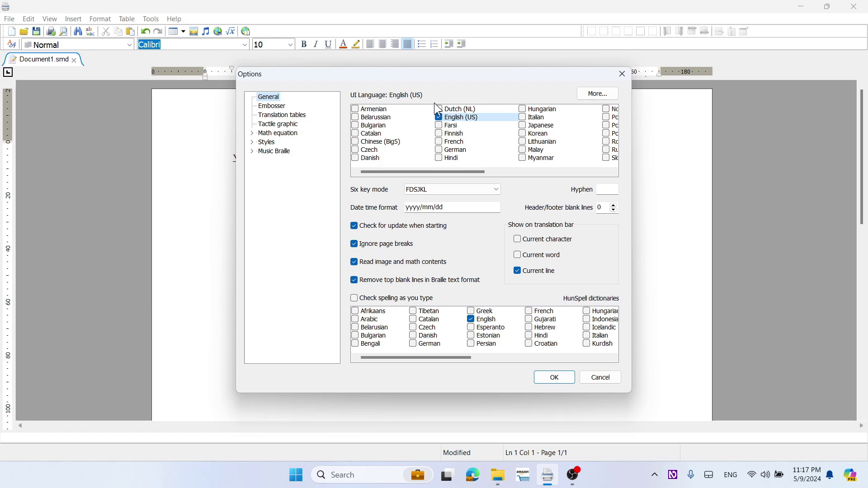
key("shift+Tab")
key("shift+Tab")
key("shift+Tab")
key("shift+Tab")
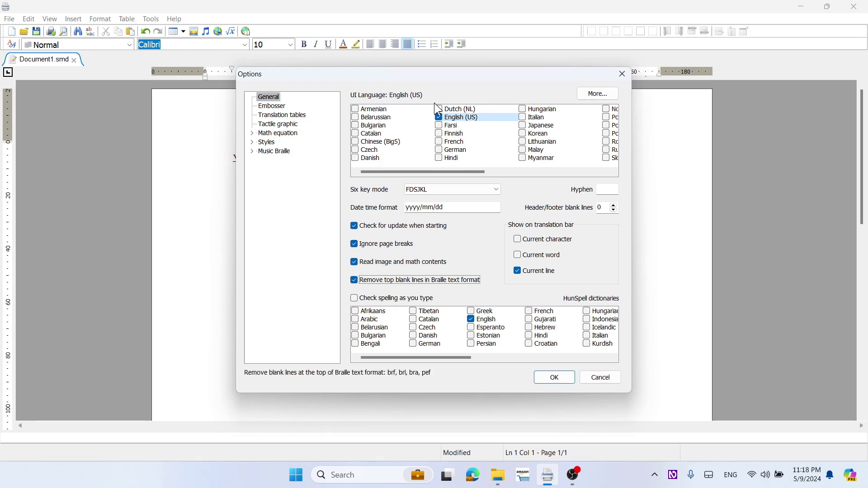
key("shift+Tab")
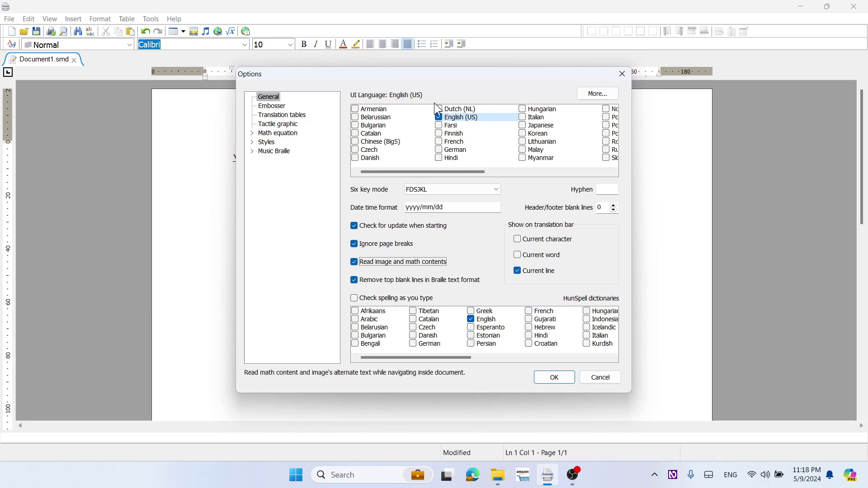
key("Escape")
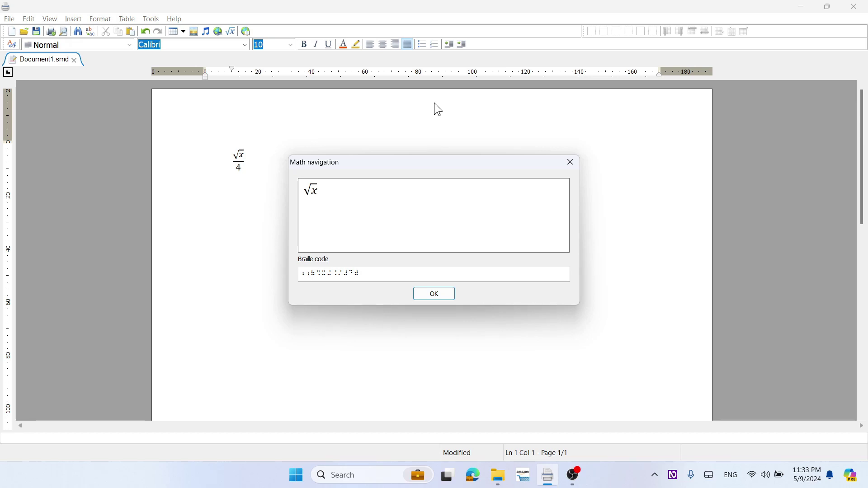
Navigate to the x under the root in Math navigation, inspect the equation's Braille code, and close the dialog
key("Right")
key("Tab")
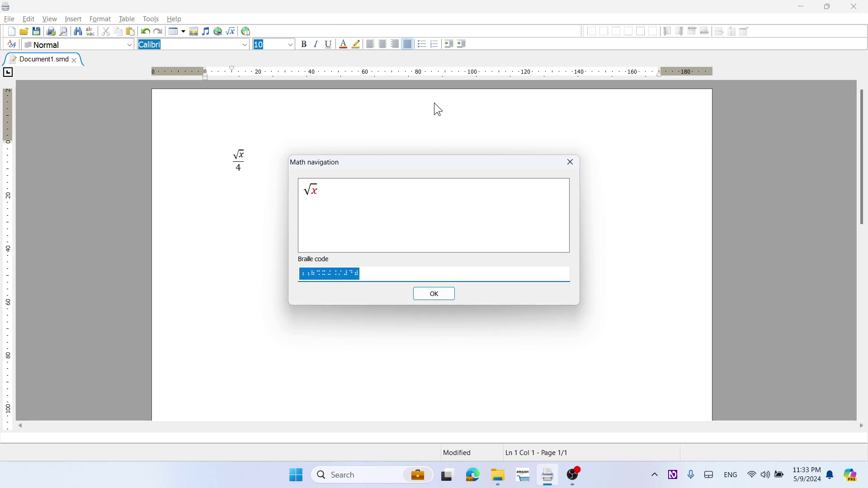
key("Return")
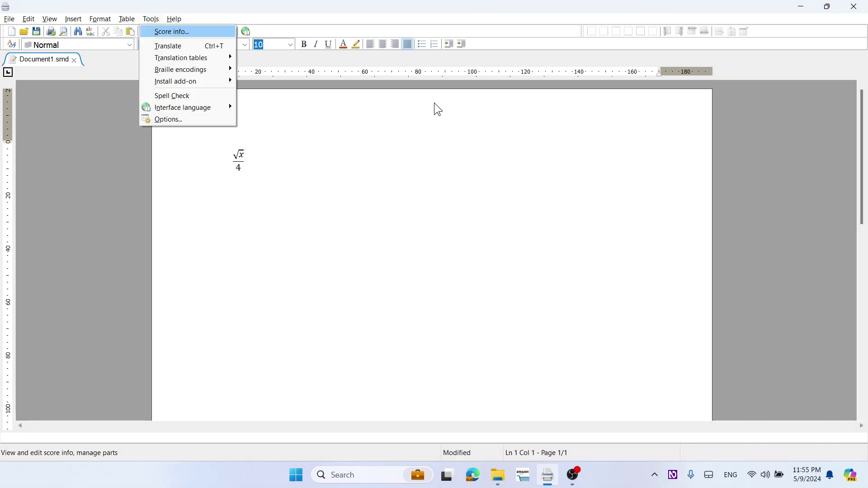
Open the Speech settings for math equations in the options and go to the speech language setting
key("Up")
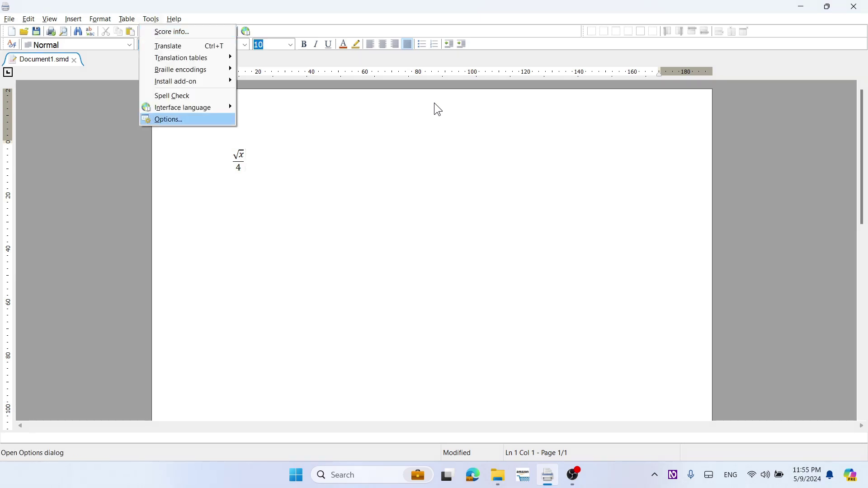
key("Return")
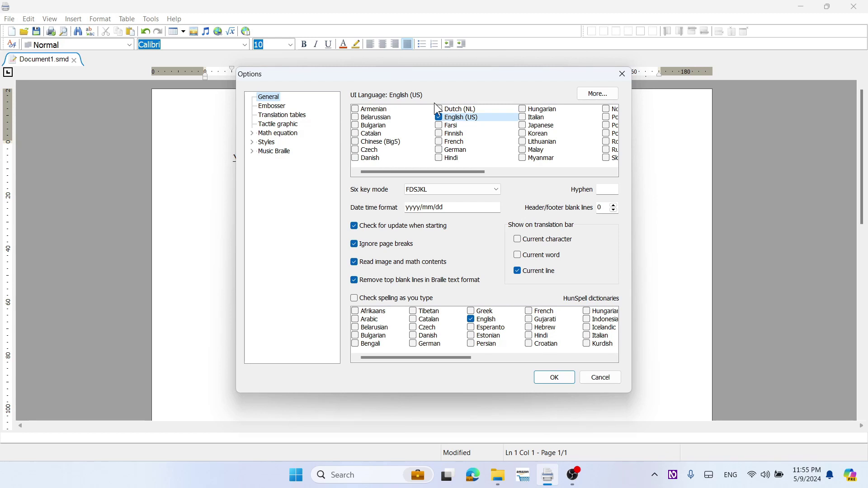
key("Down")
key("Down")
key("Down")
key("Down")
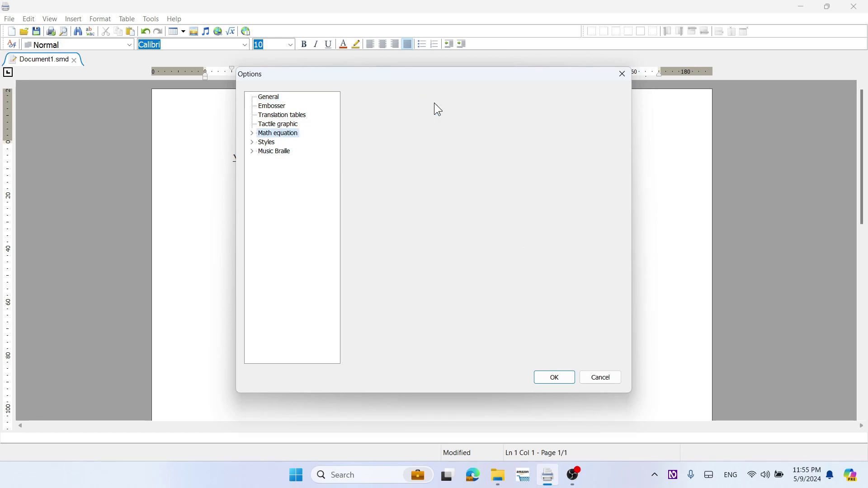
key("Right")
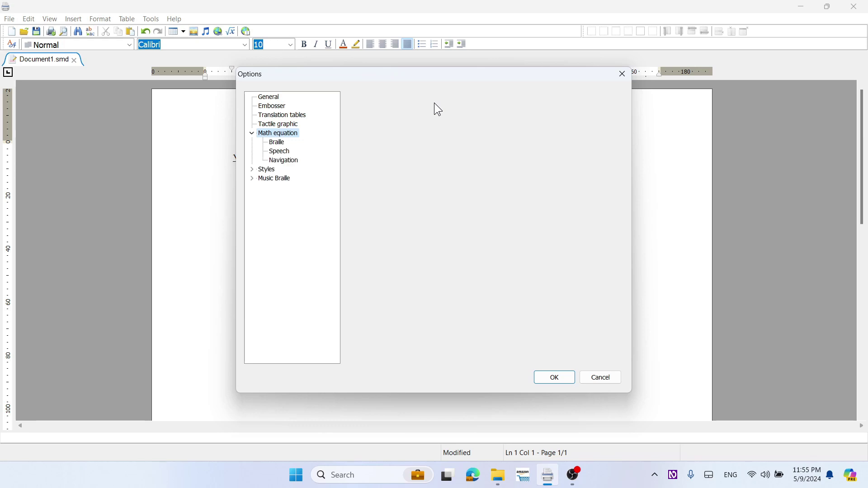
key("Down")
key("Down")
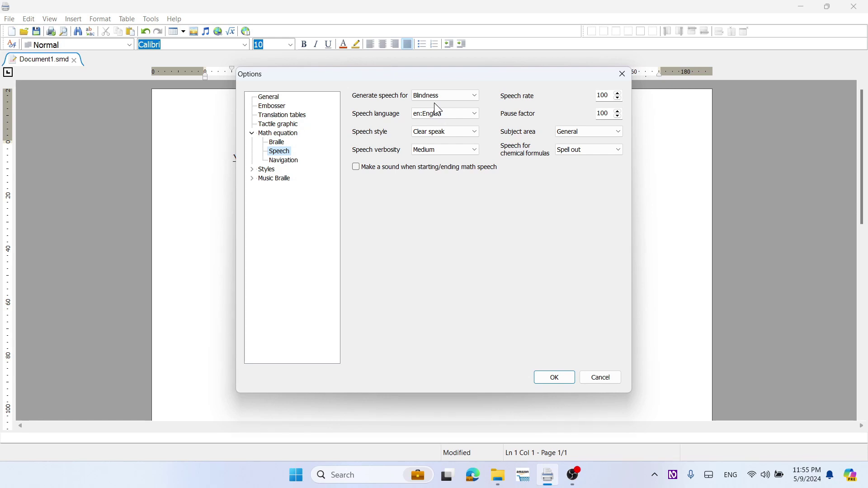
key("Tab")
key("Tab")
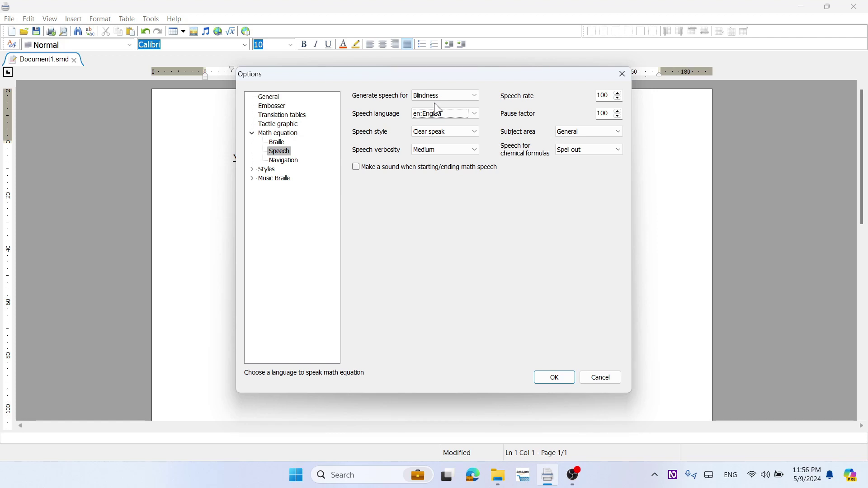
Look through the available math speech languages and speech styles, keeping English and Clear speak
key("Down")
key("Down")
key("Down")
key("Up")
key("Up")
key("Up")
key("Tab")
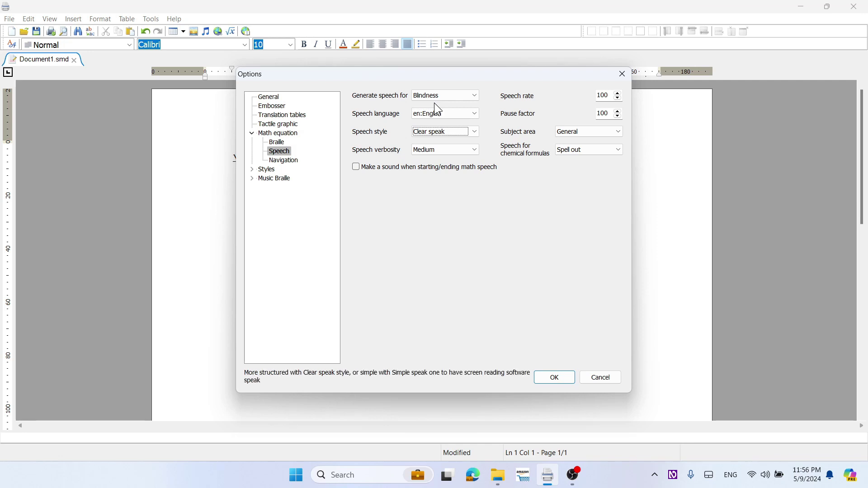
key("Down")
key("Up")
Set the math speech verbosity to the option just after Medium and apply the options
key("Tab")
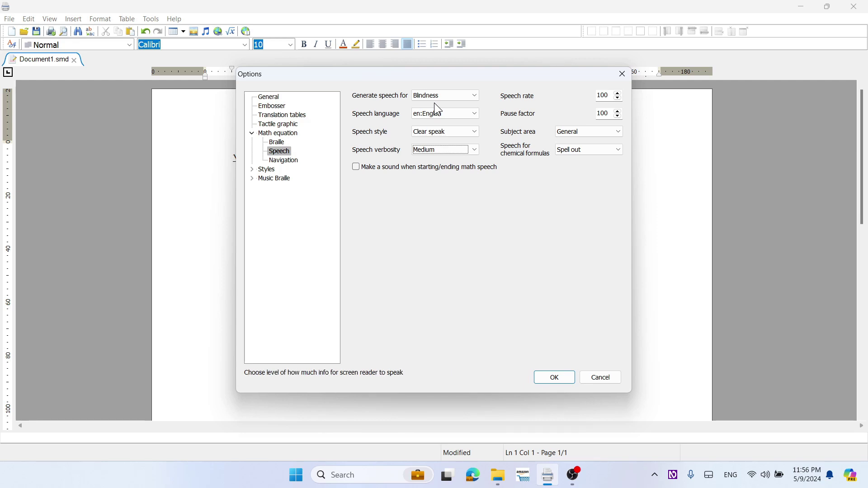
key("Down")
key("Return")
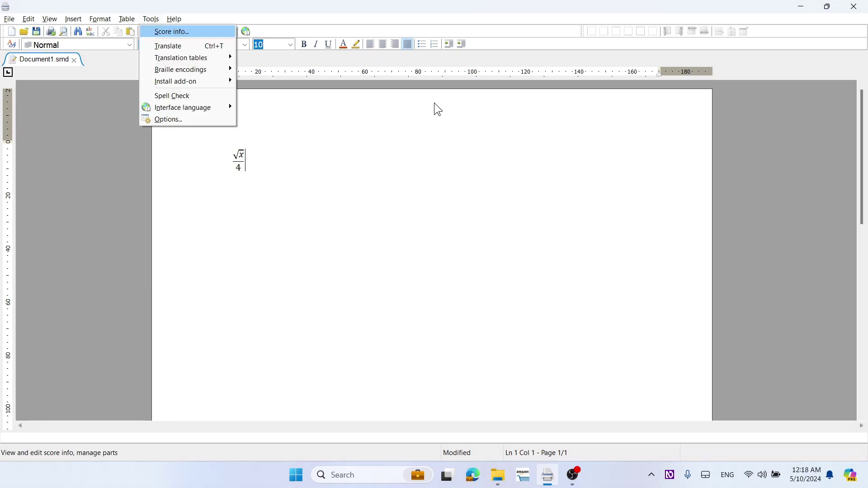
Open the Braille settings for math equations in the options
key("Up")
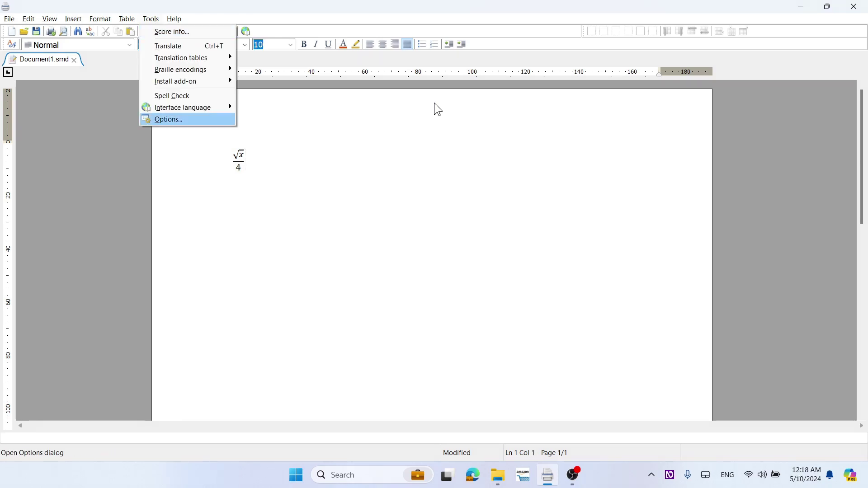
key("Return")
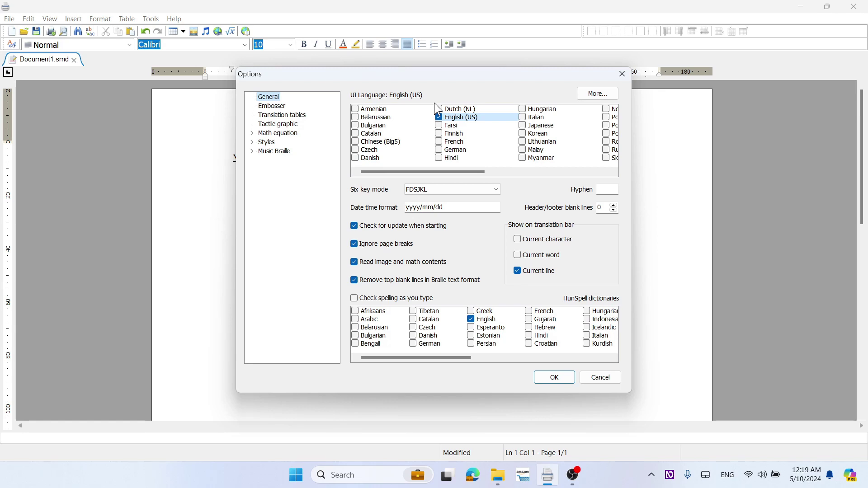
key("Down")
key("Down")
key("Down")
key("Down")
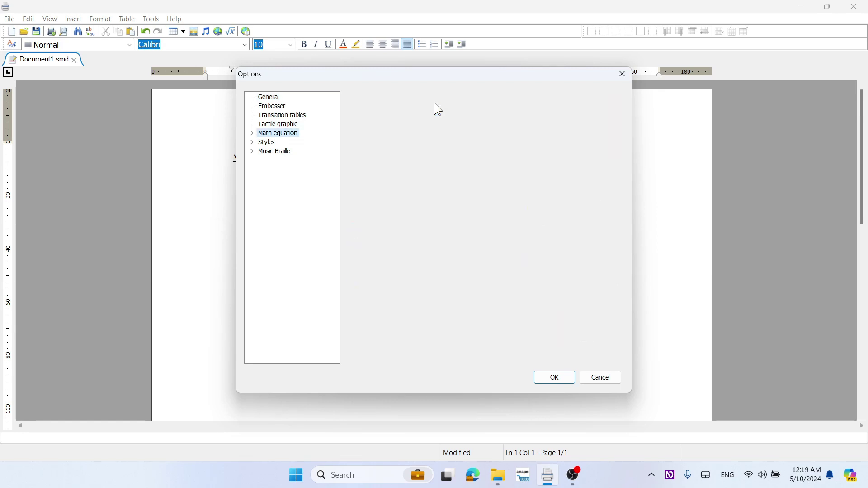
key("Right")
key("Down")
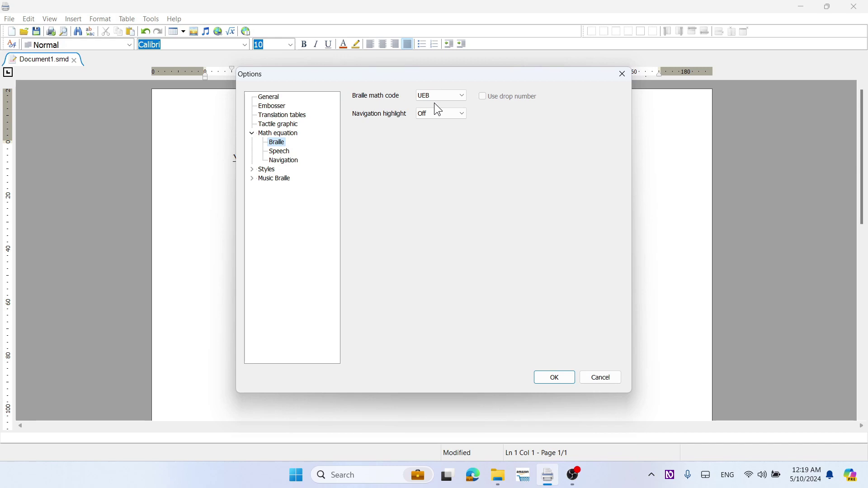
Set the Braille math code to the option listed just before UEB and apply the options
key("Tab")
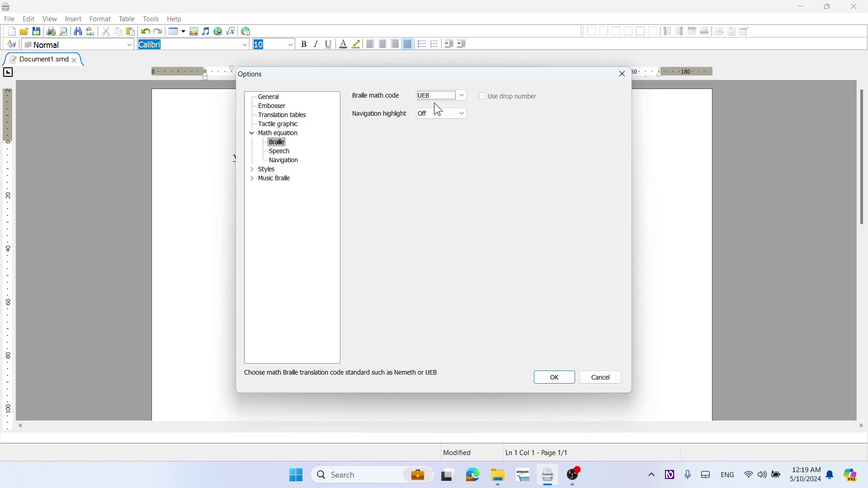
key("Up")
key("Return")
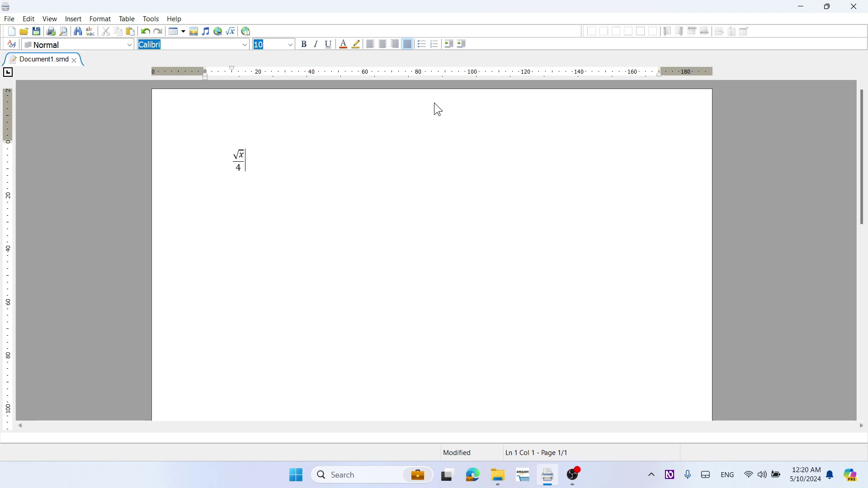
Translate the document containing the equation into Braille
key("ctrl+t")
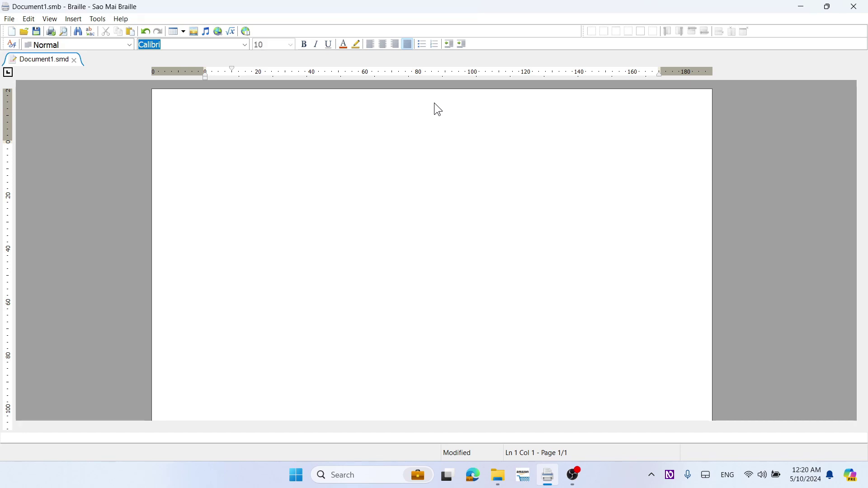